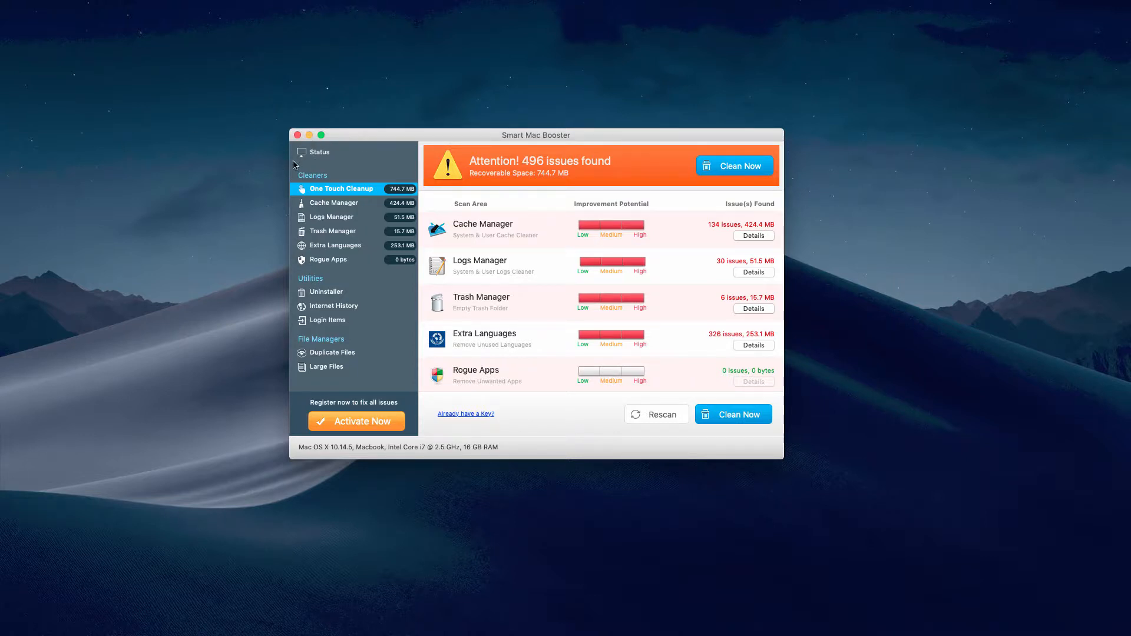
- Force quit Smart Mac Booster from the Force Quit Applications list and confirm
mouse_move(420, 136)
mouse_down()
mouse_move(505, 123)
mouse_move(493, 131)
mouse_up()
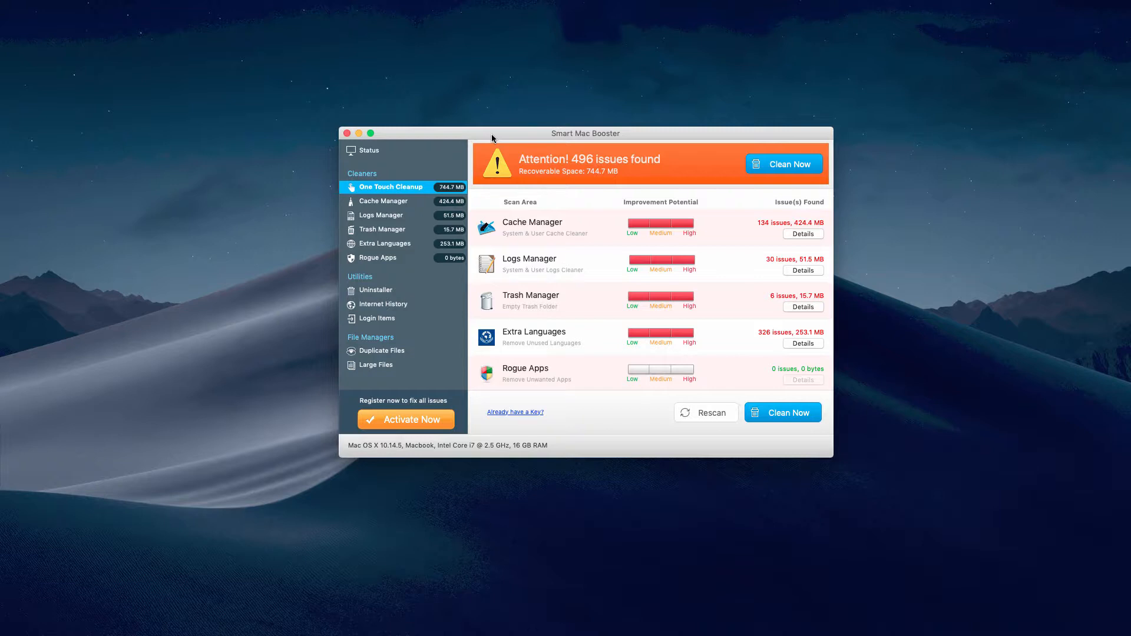
key(super+alt+Escape)
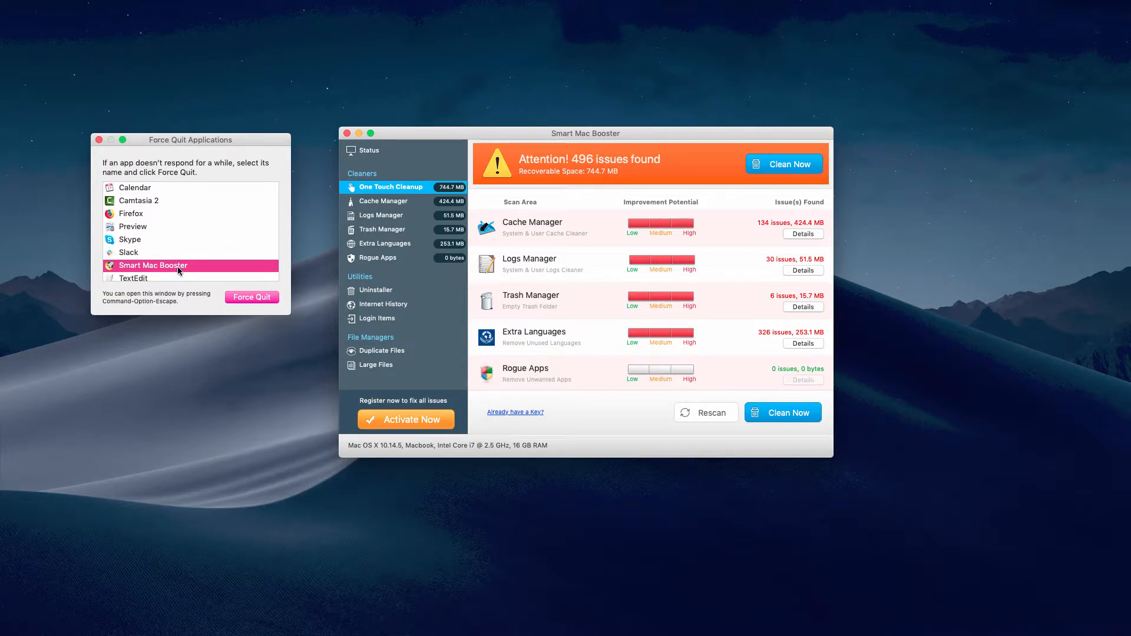
click(249, 299)
click(274, 207)
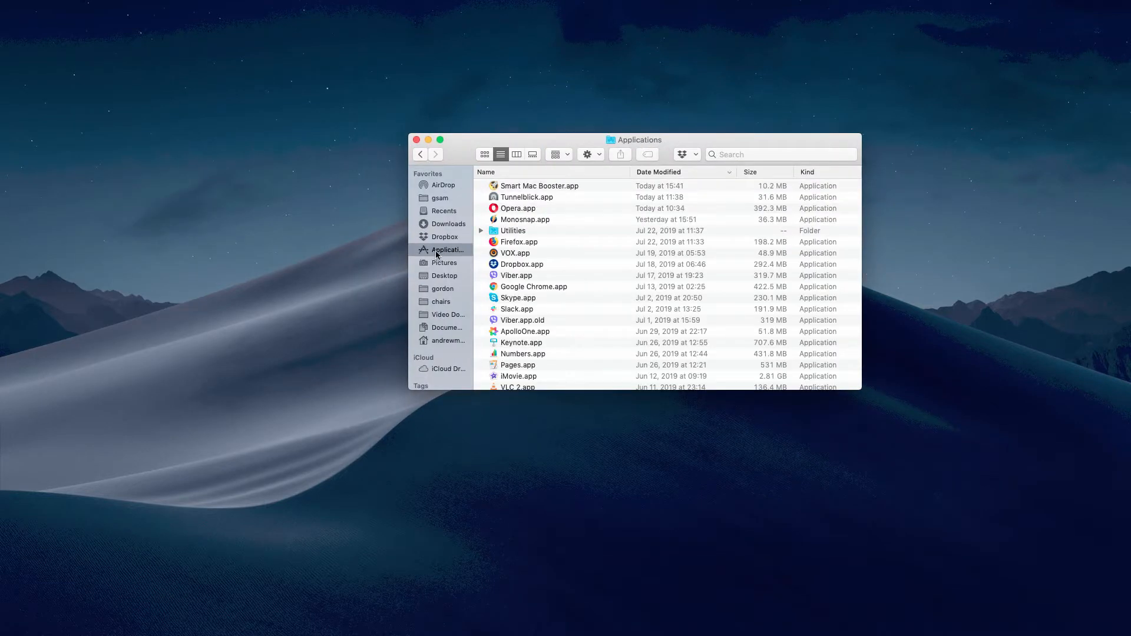
- Move Smart Mac Booster.app from Applications to the Trash
click(547, 187)
right_click(525, 191)
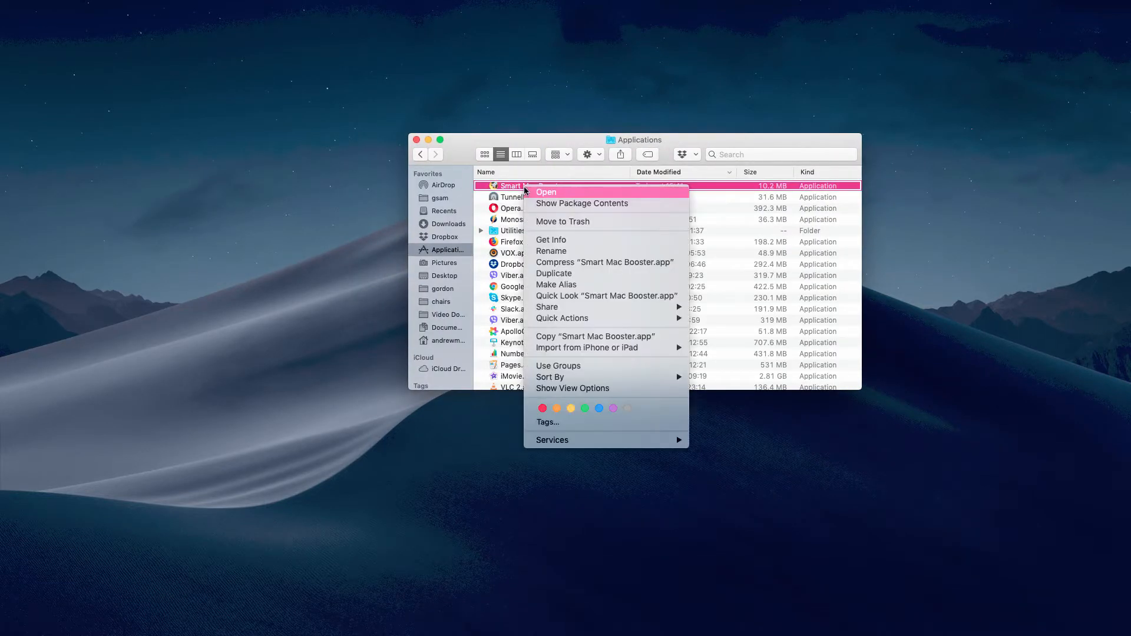
click(566, 222)
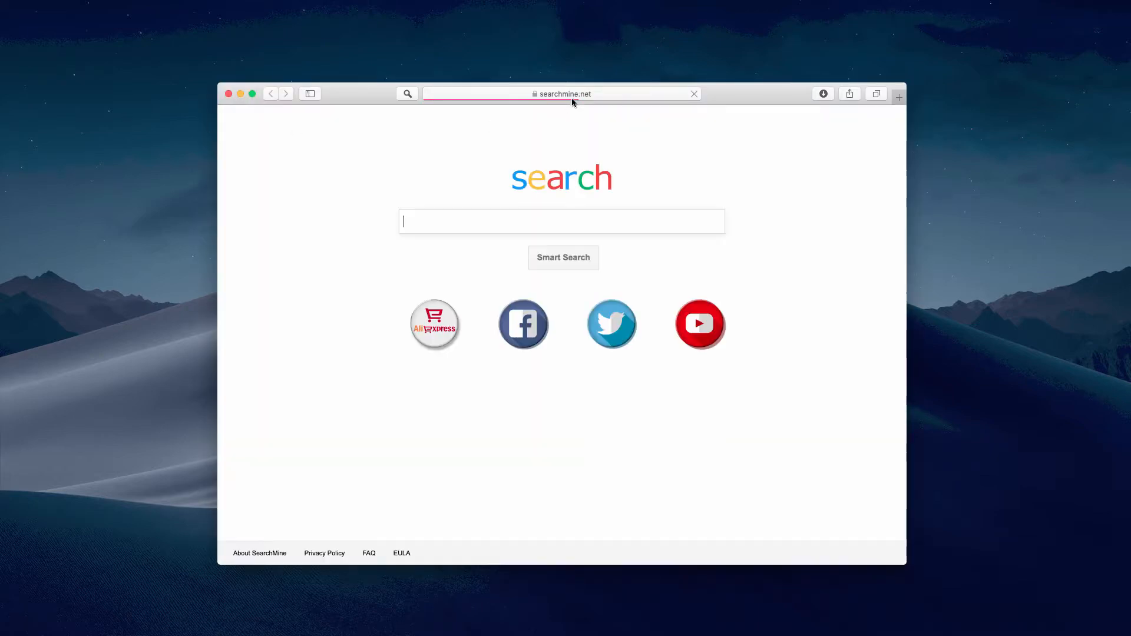
- Load combocleaner.com in Safari and highlight the site address
click(576, 94)
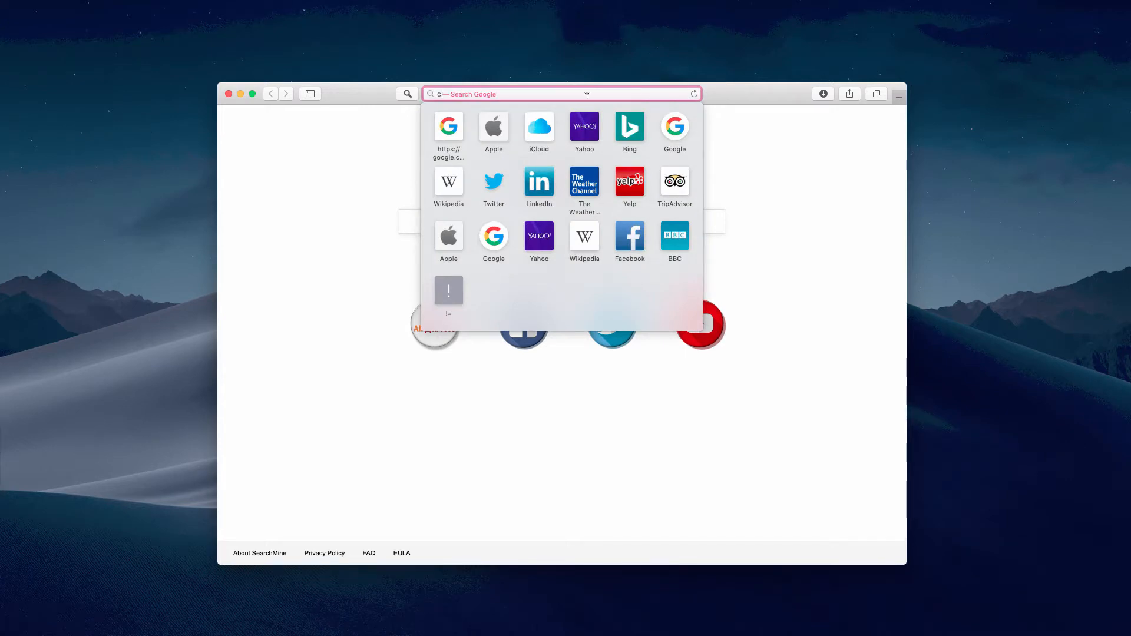
text(ombocleaner.com)
key(Return)
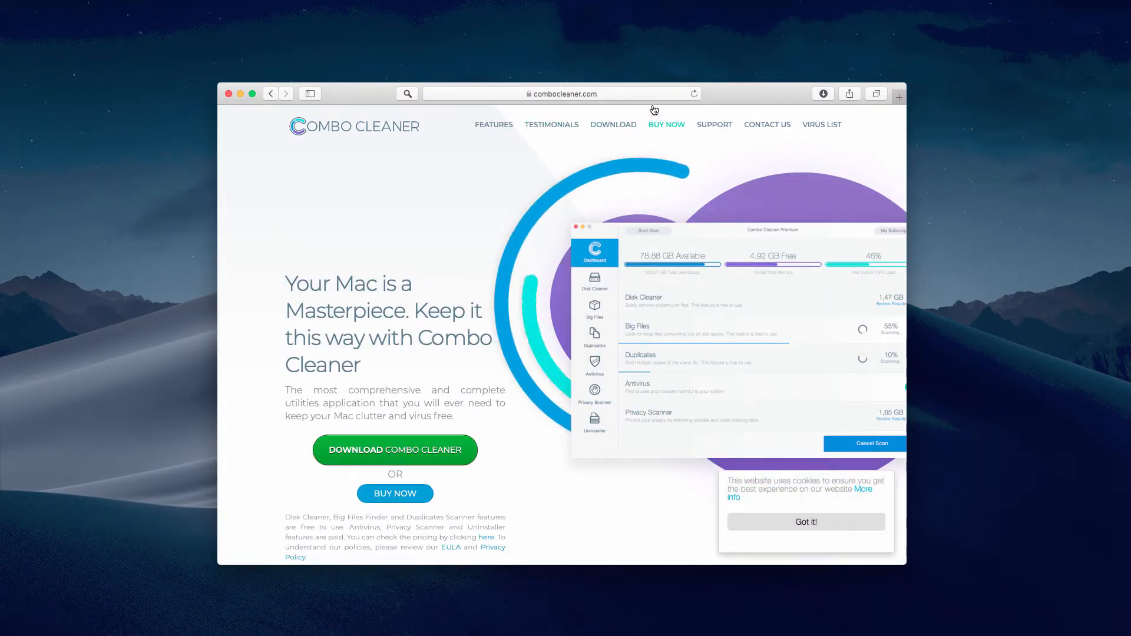
click(603, 95)
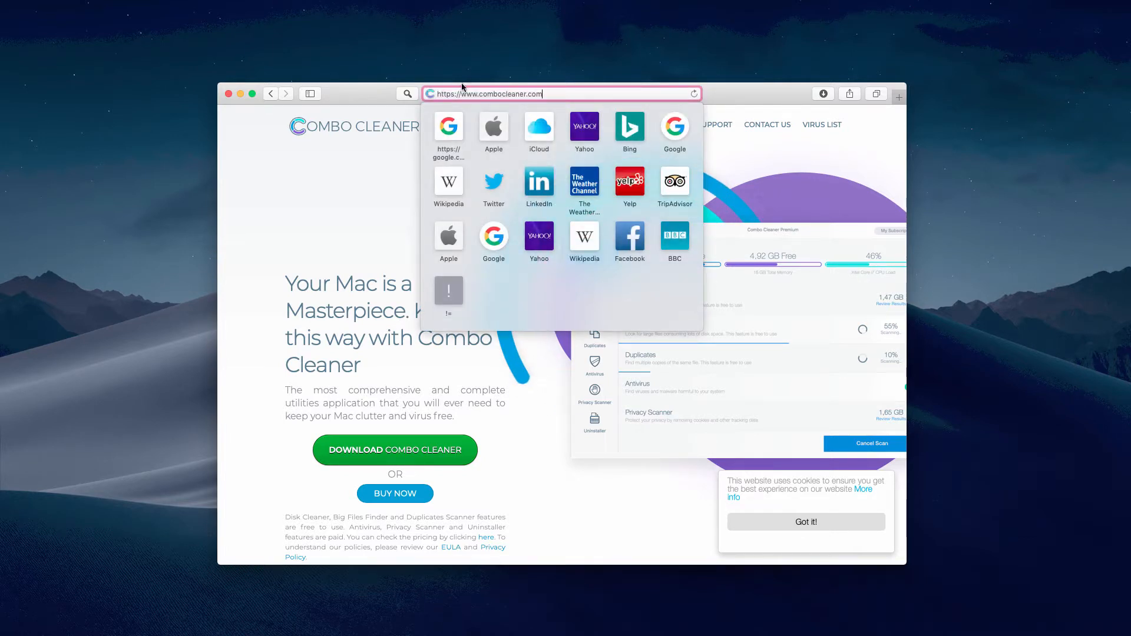
drag(477, 93, 543, 95)
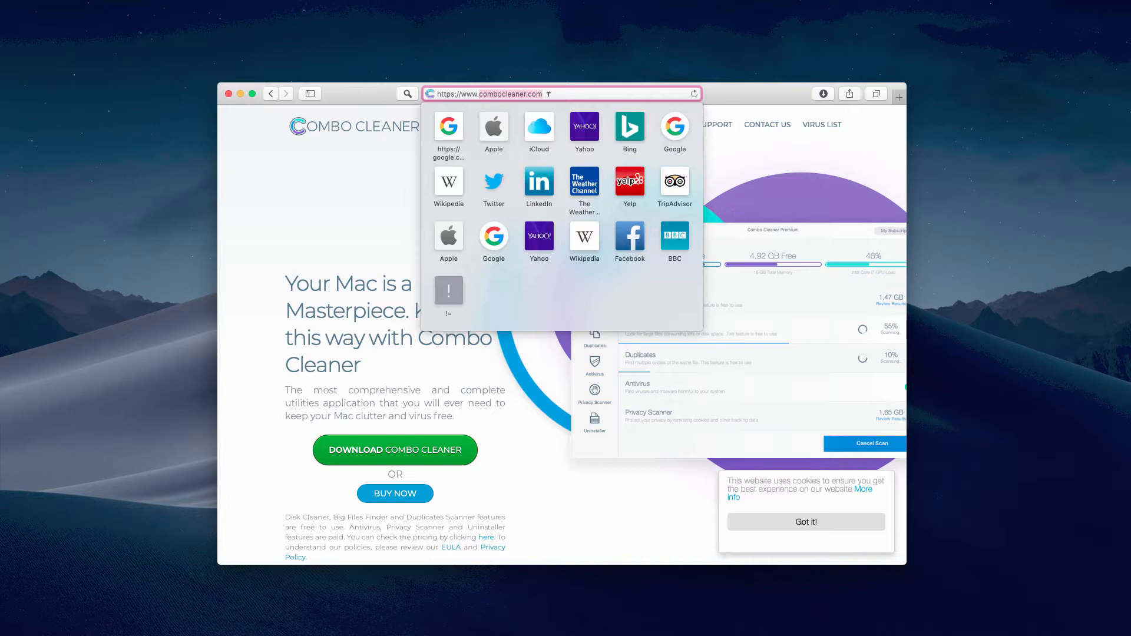
click(355, 201)
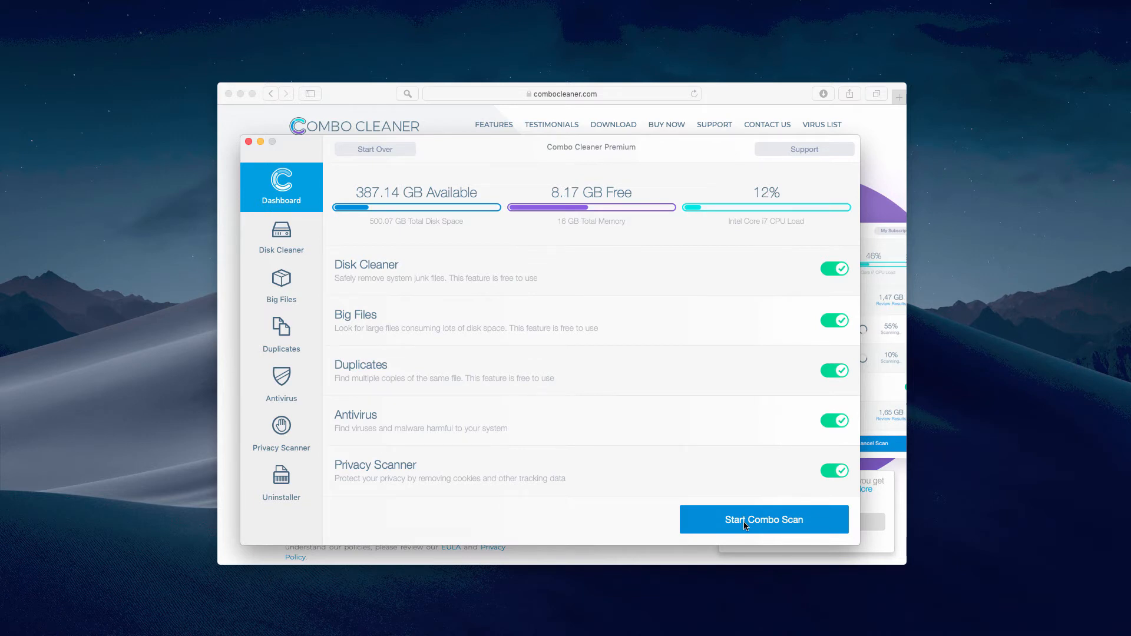
- Start the combo scan covering disk cleaning, big files, duplicates, antivirus and privacy
click(745, 525)
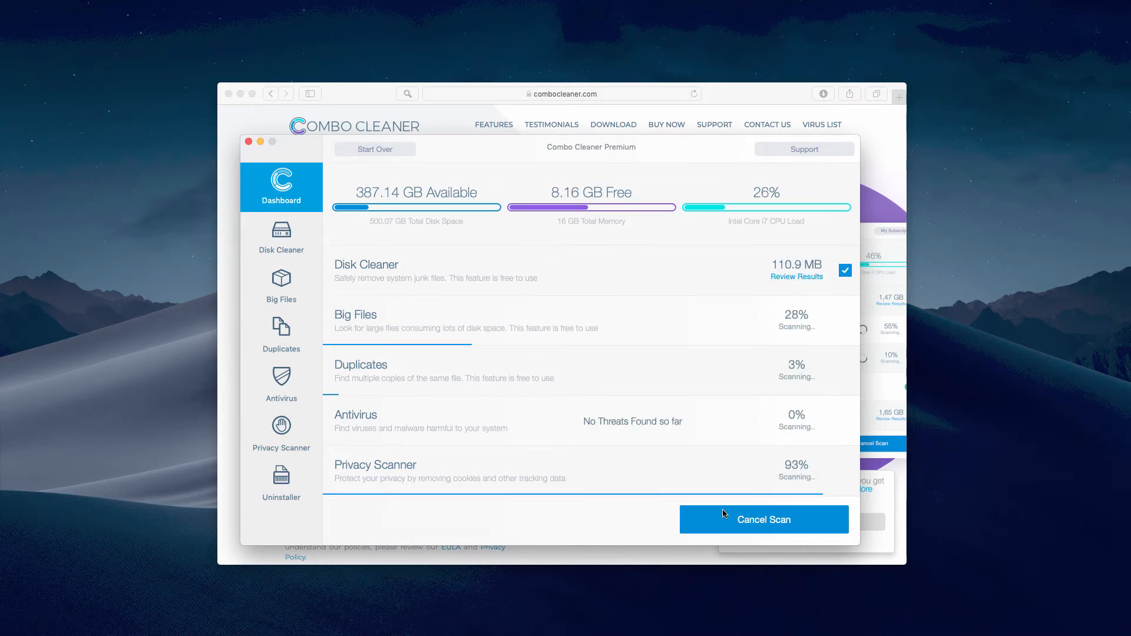